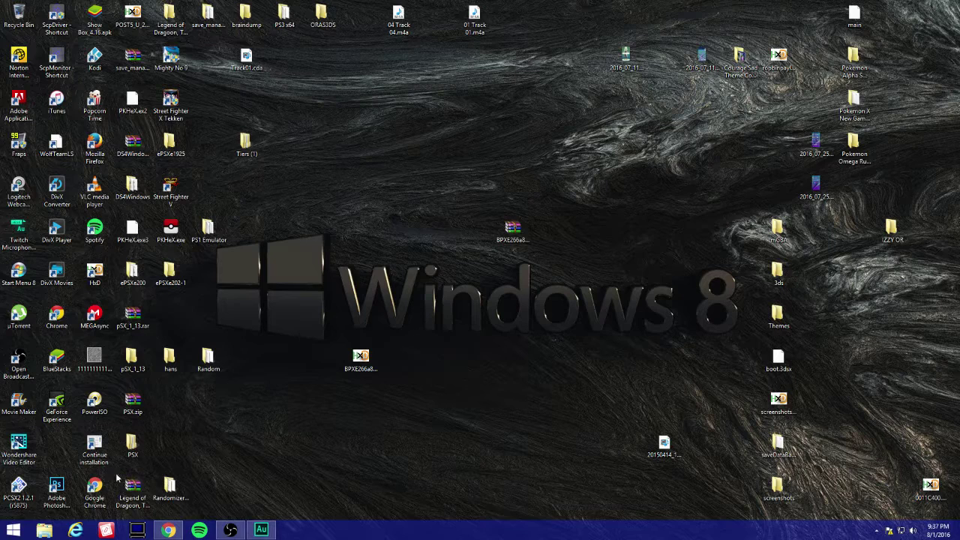
Switch to Chrome and look through the Homebrew Launcher page's introduction and list of ways to run homebrew on a 3DS.
{"action": "left_click", "coordinate": [165, 531]}
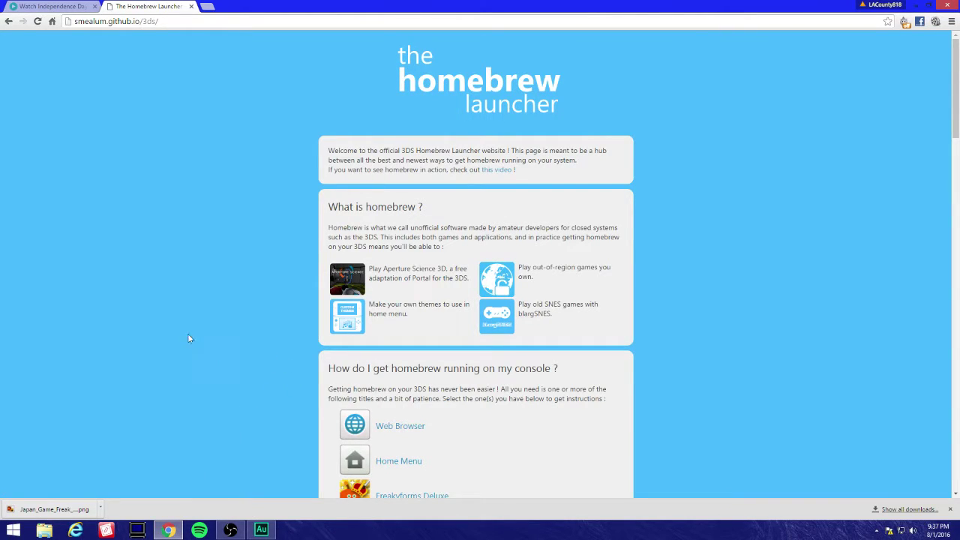
{"action": "scroll", "coordinate": [177, 231], "scroll_direction": "down", "scroll_amount": 2}
{"action": "scroll", "coordinate": [177, 231], "scroll_direction": "down", "scroll_amount": 3}
{"action": "scroll", "coordinate": [192, 176], "scroll_direction": "up", "scroll_amount": 2}
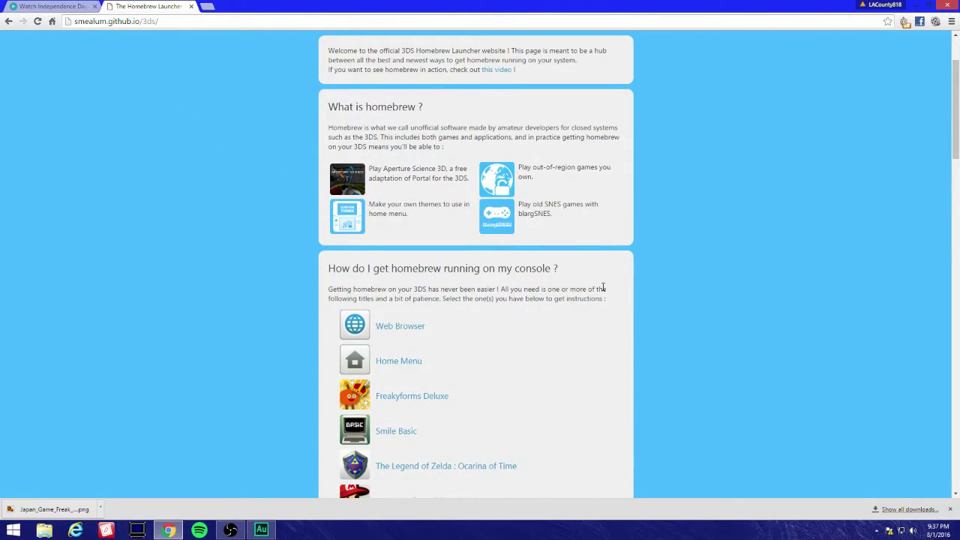
{"action": "scroll", "coordinate": [705, 326], "scroll_direction": "down", "scroll_amount": 4}
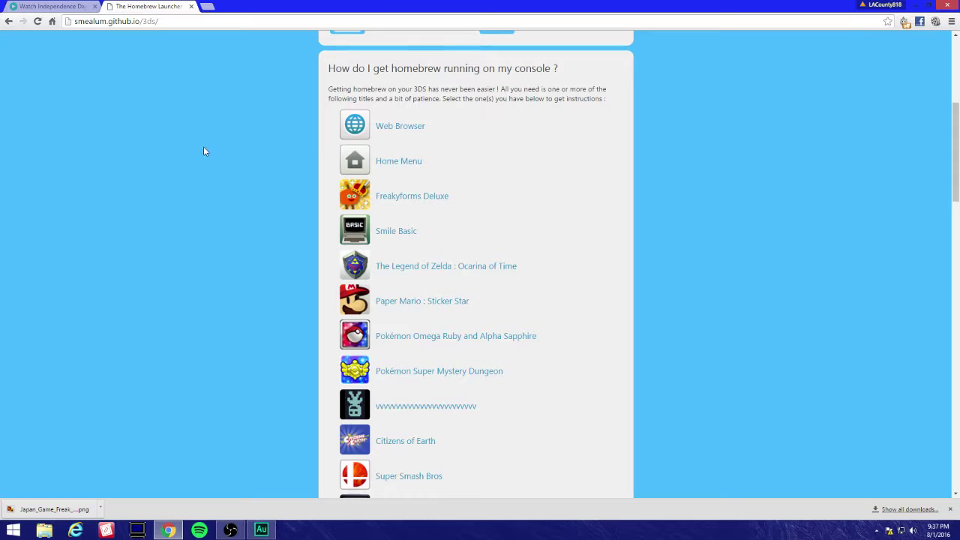
{"action": "scroll", "coordinate": [575, 315], "scroll_direction": "up", "scroll_amount": 5}
{"action": "scroll", "coordinate": [576, 315], "scroll_direction": "down", "scroll_amount": 3}
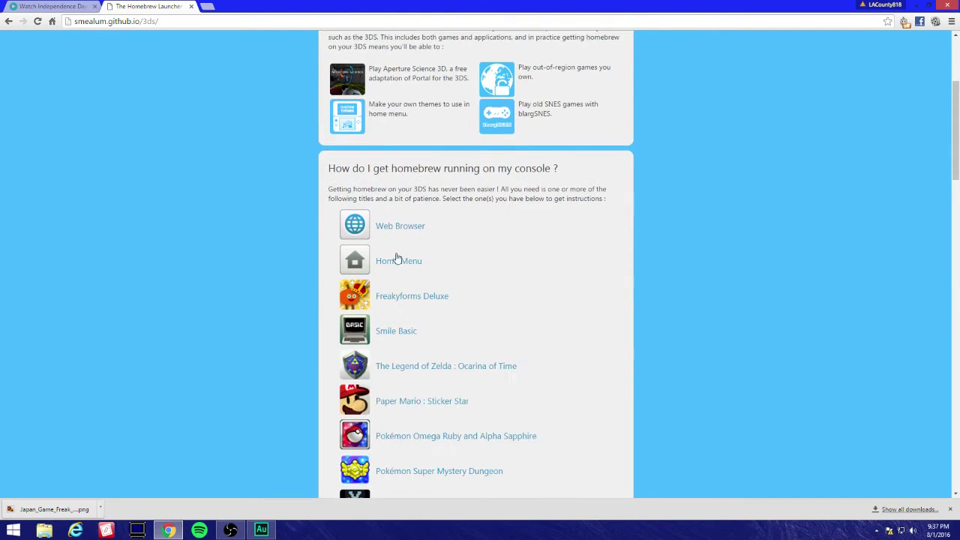
{"action": "scroll", "coordinate": [552, 321], "scroll_direction": "up", "scroll_amount": 4}
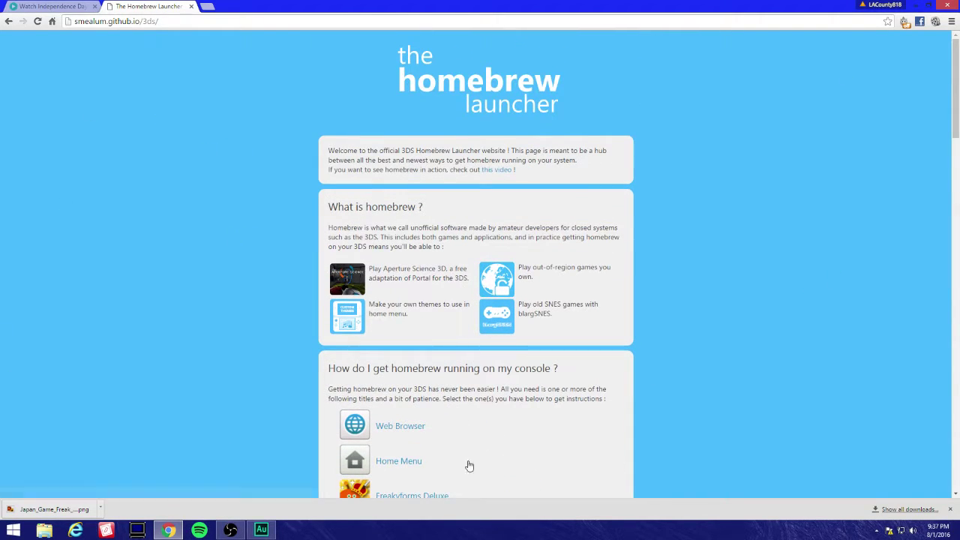
{"action": "scroll", "coordinate": [465, 395], "scroll_direction": "down", "scroll_amount": 1}
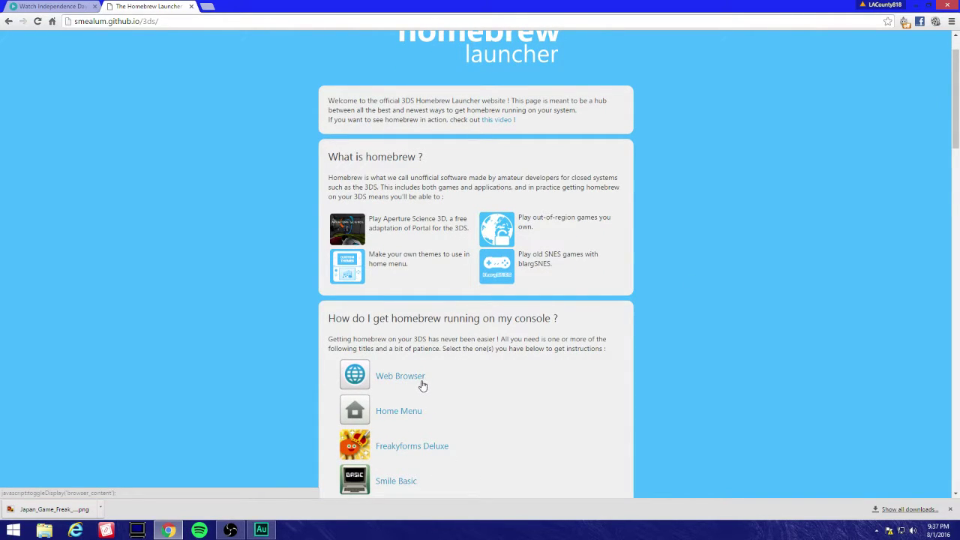
Expand the Web Browser instructions and follow the link to yellows8's browserhax page.
{"action": "left_click", "coordinate": [422, 383]}
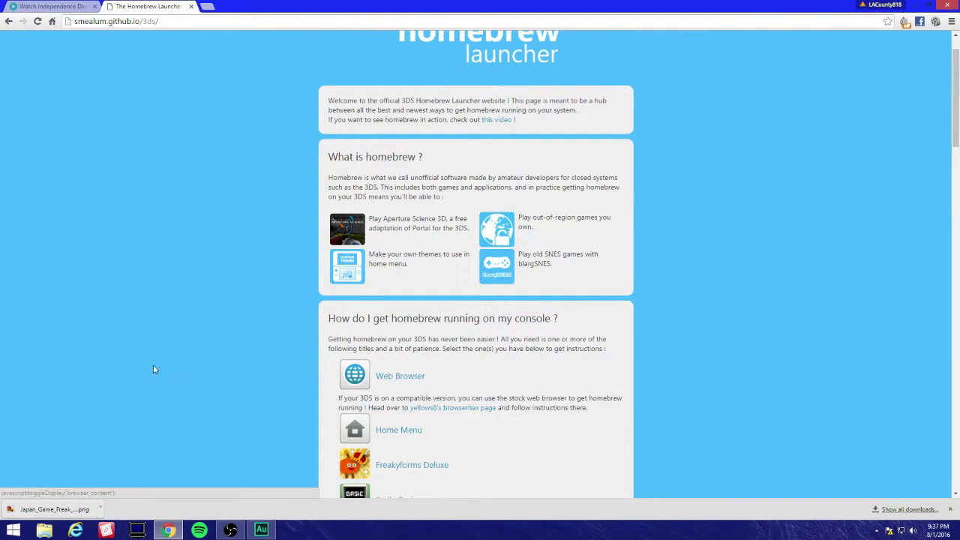
{"action": "scroll", "coordinate": [171, 368], "scroll_direction": "down", "scroll_amount": 1}
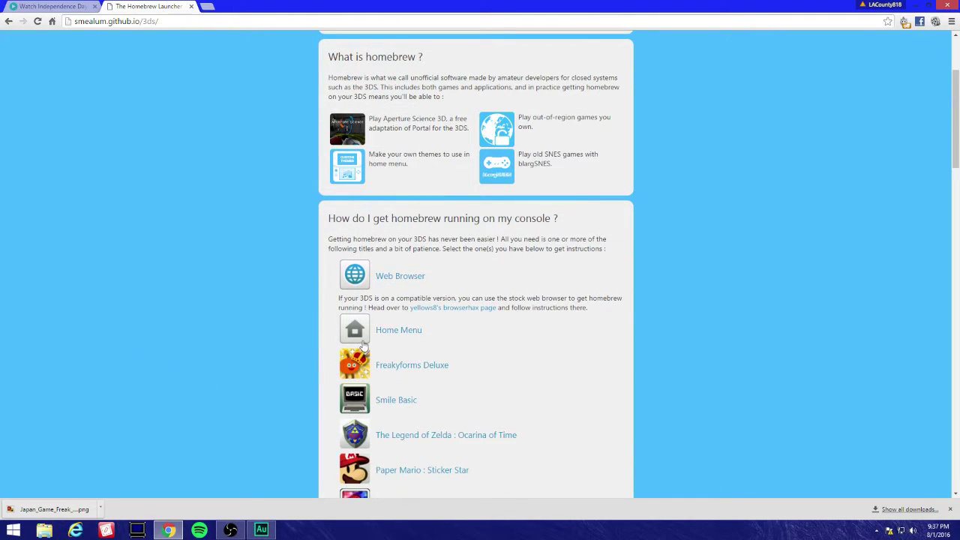
{"action": "left_click", "coordinate": [454, 313]}
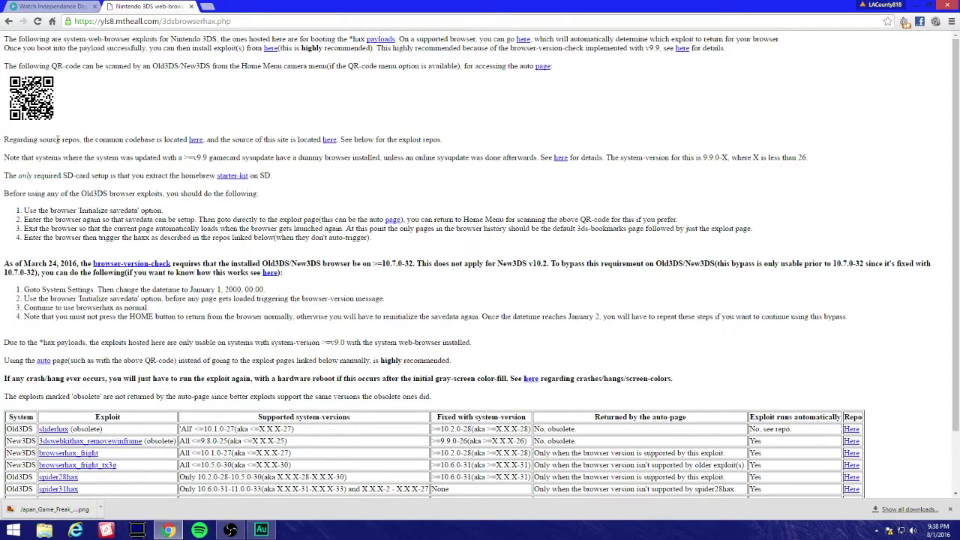
Follow the starter-kit link and download the homebrew starter kit from the section on preparing the SD card.
{"action": "left_click", "coordinate": [234, 177]}
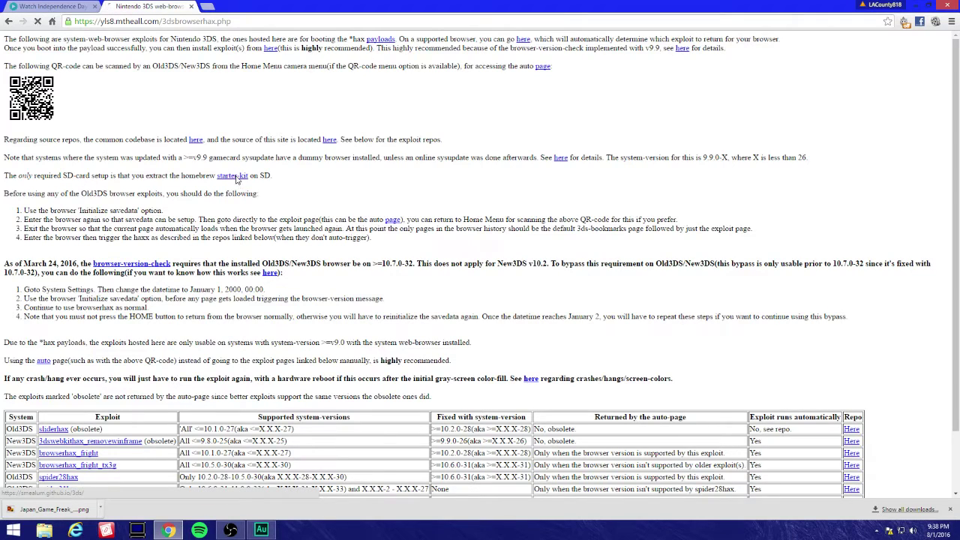
{"action": "scroll", "coordinate": [220, 298], "scroll_direction": "down", "scroll_amount": 5}
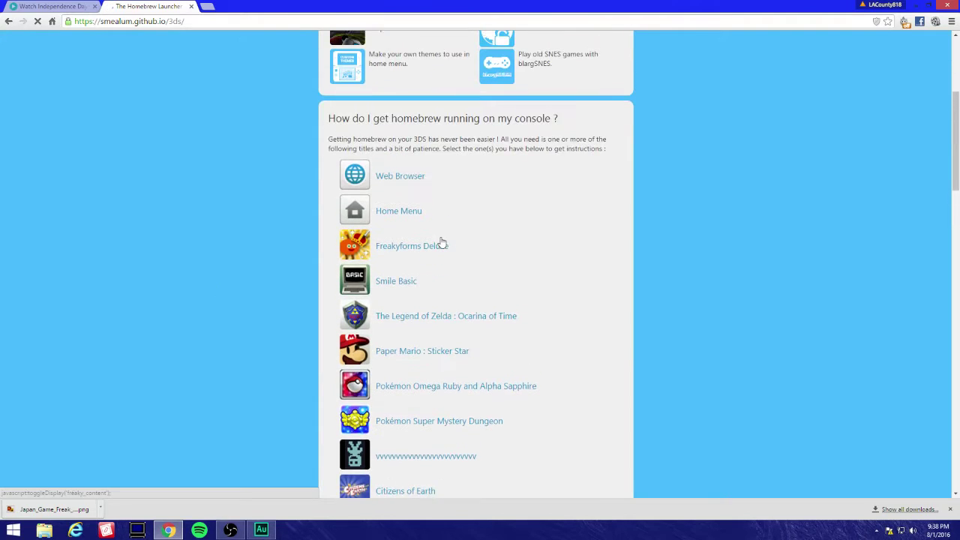
{"action": "scroll", "coordinate": [442, 242], "scroll_direction": "down", "scroll_amount": 7}
{"action": "scroll", "coordinate": [459, 248], "scroll_direction": "down", "scroll_amount": 1}
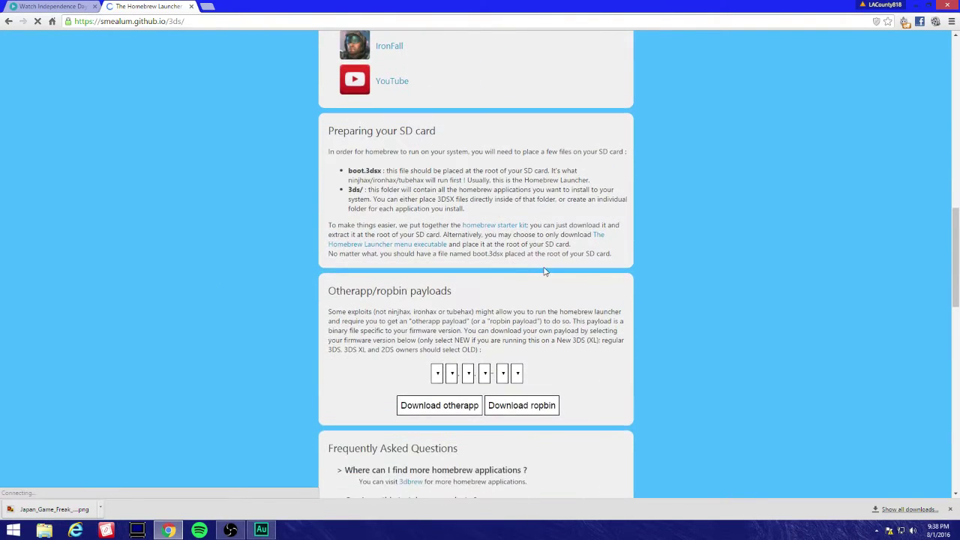
{"action": "left_click", "coordinate": [503, 226]}
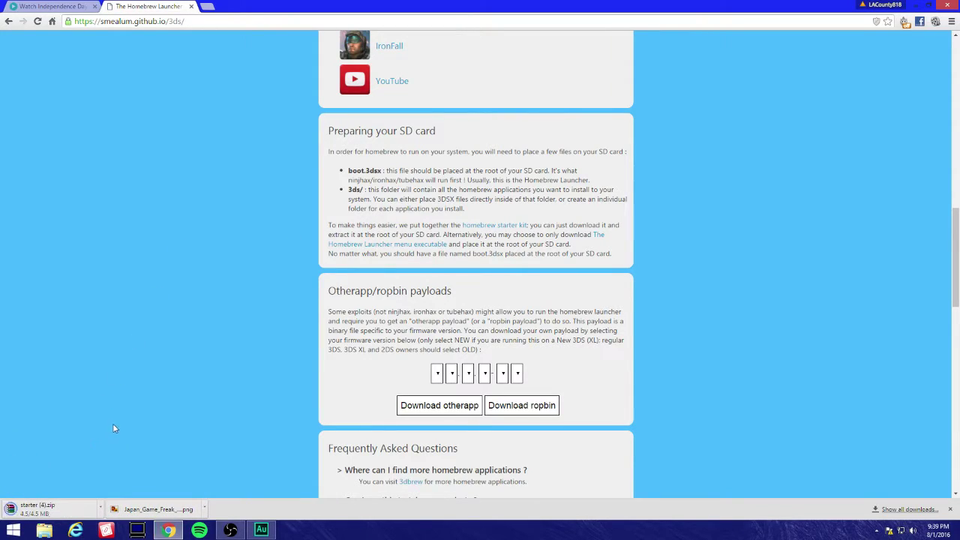
Open the downloaded starter (4).zip in WinRAR, extract it to the starter (4) folder in Downloads, and close the archive.
{"action": "left_click", "coordinate": [75, 510]}
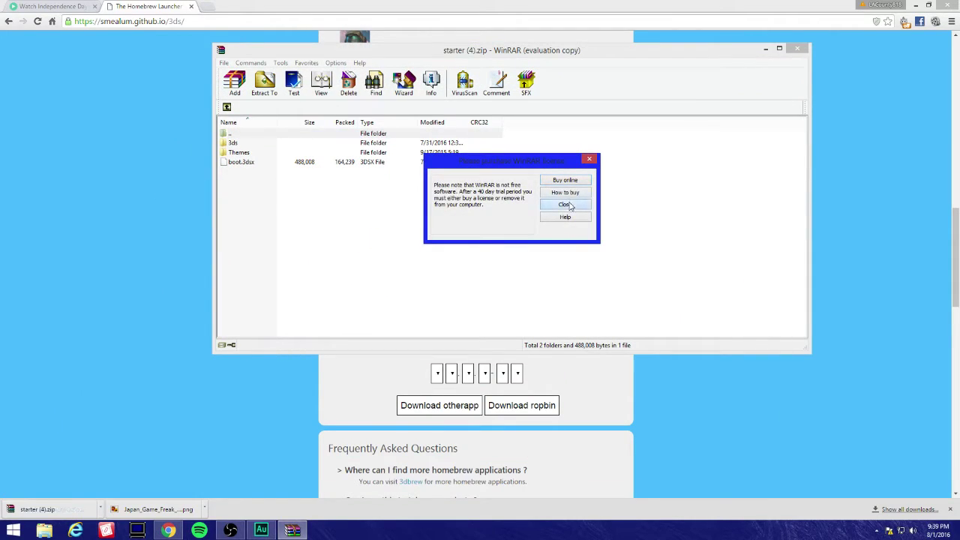
{"action": "left_click", "coordinate": [564, 204]}
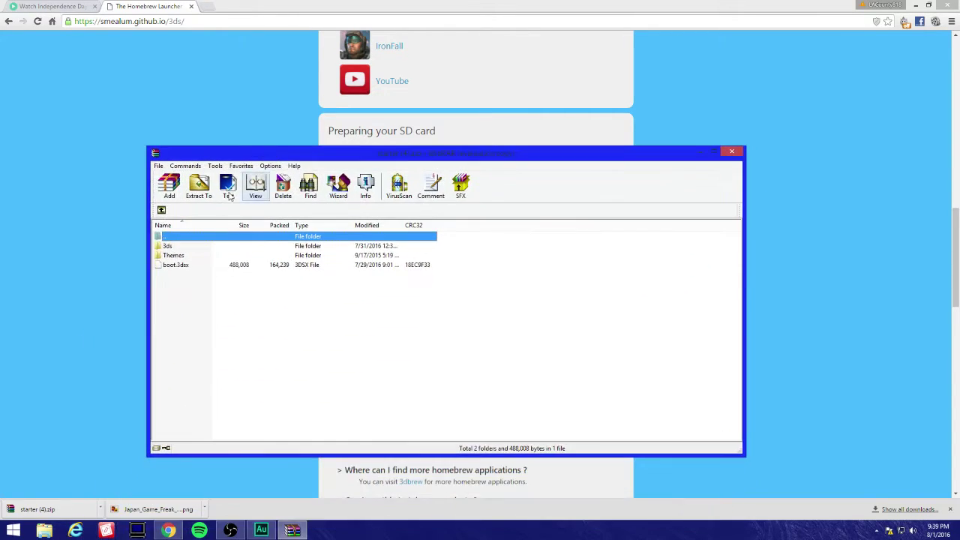
{"action": "left_click", "coordinate": [199, 186]}
{"action": "left_click", "coordinate": [475, 408]}
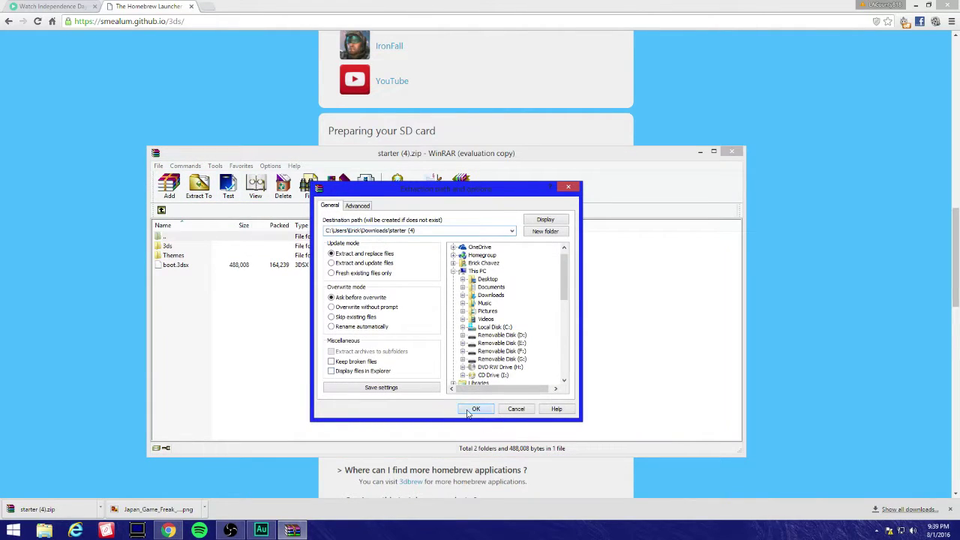
{"action": "left_click", "coordinate": [732, 152]}
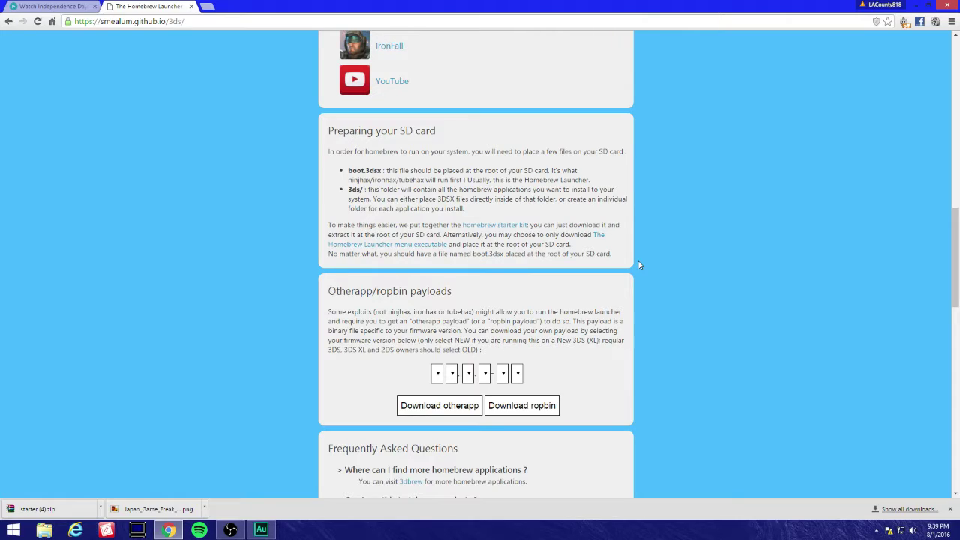
Minimize the browser and launch the n3DS_view capture viewer, closing and relaunching it to show the 3DS screen.
{"action": "left_click", "coordinate": [13, 530]}
{"action": "left_click", "coordinate": [299, 398]}
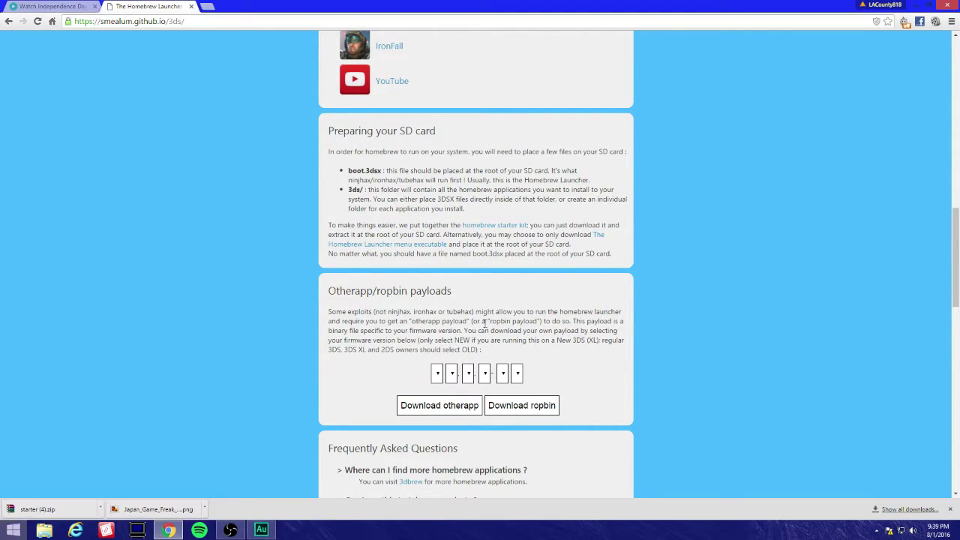
{"action": "left_click", "coordinate": [916, 5]}
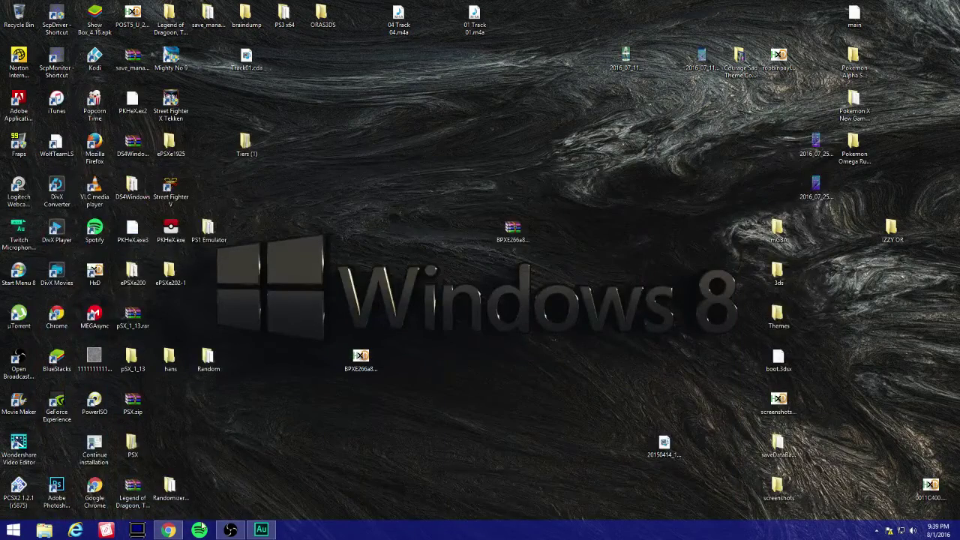
{"action": "left_click", "coordinate": [137, 530]}
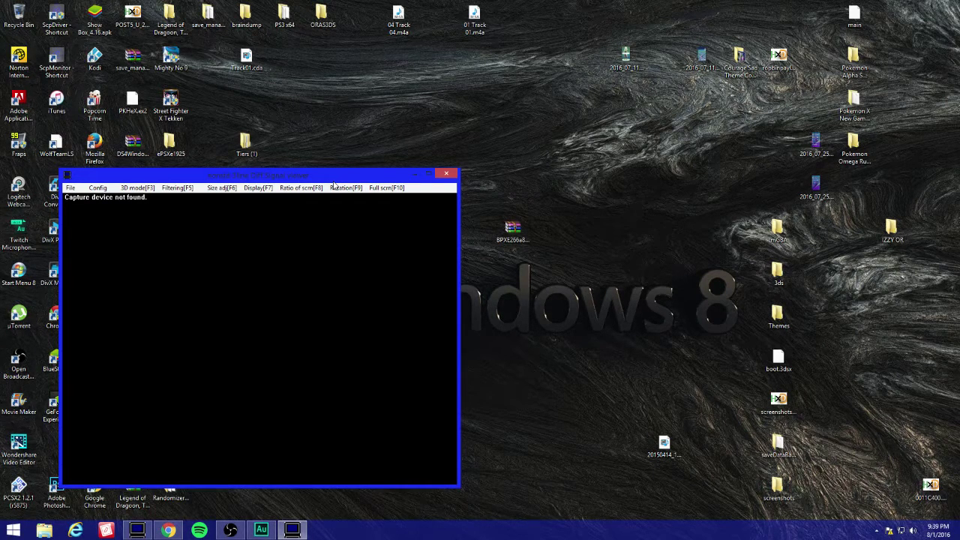
{"action": "left_click", "coordinate": [446, 174]}
{"action": "left_click", "coordinate": [139, 530]}
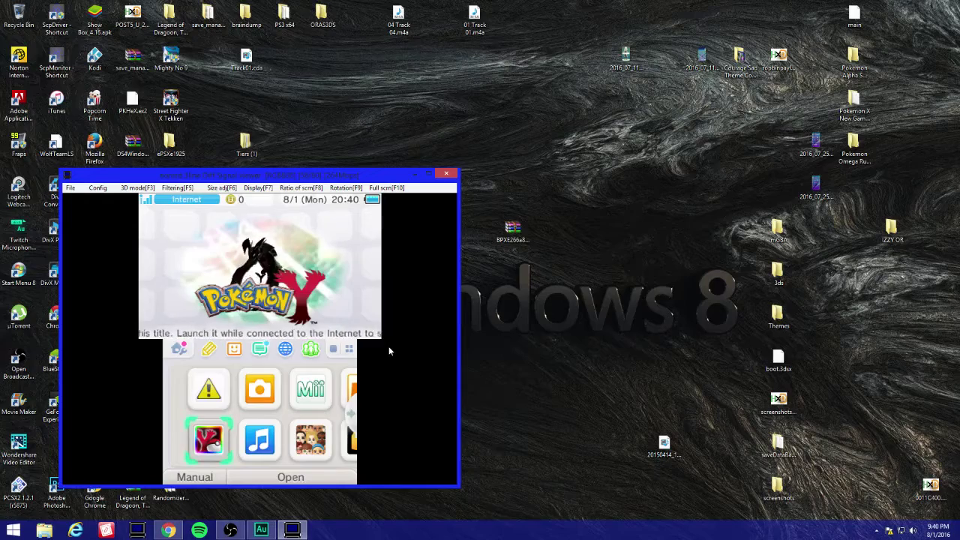
Open the extracted starter (4) folder from Downloads in File Explorer.
{"action": "left_click", "coordinate": [230, 531]}
{"action": "left_click", "coordinate": [230, 530]}
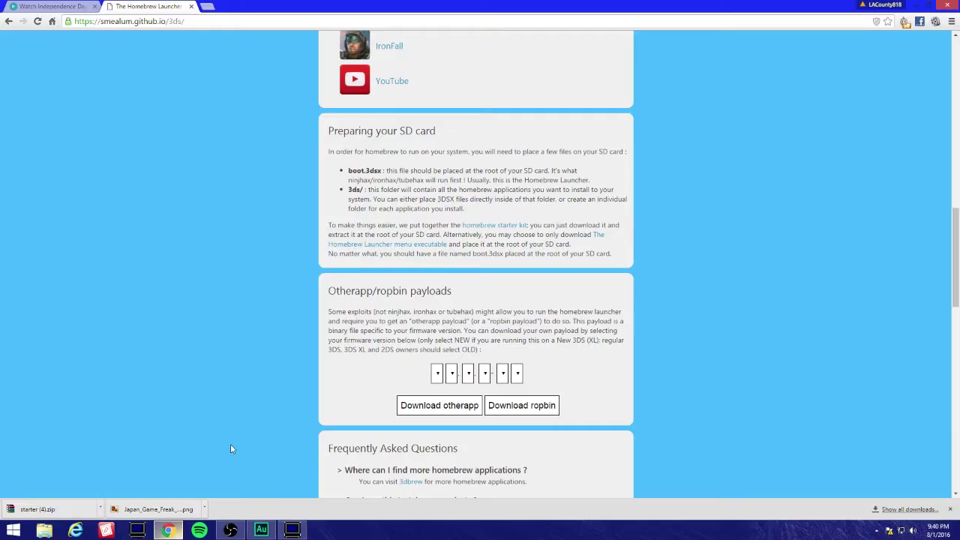
{"action": "left_click", "coordinate": [168, 530]}
{"action": "left_click", "coordinate": [14, 531]}
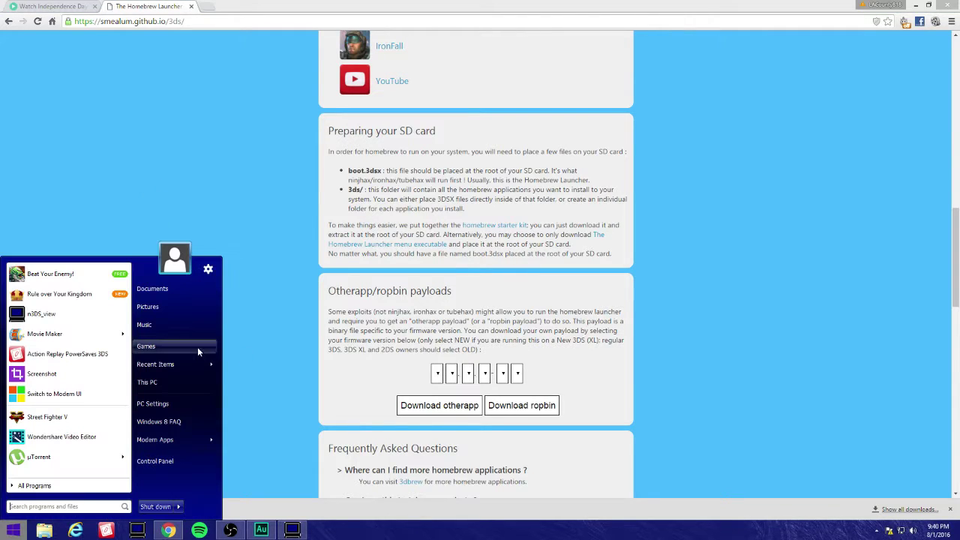
{"action": "left_click", "coordinate": [177, 291]}
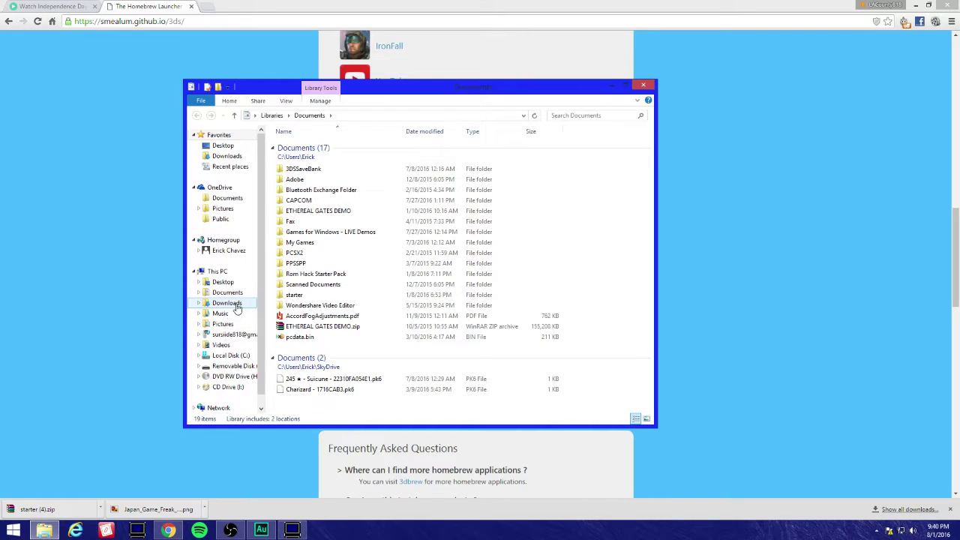
{"action": "left_click", "coordinate": [227, 303]}
{"action": "scroll", "coordinate": [430, 330], "scroll_direction": "down", "scroll_amount": 10}
{"action": "left_click", "coordinate": [431, 335]}
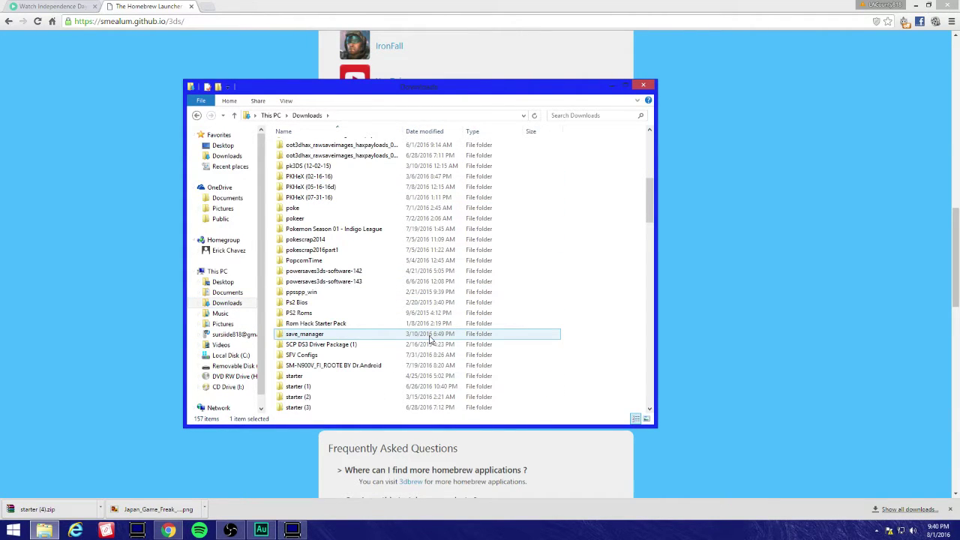
{"action": "scroll", "coordinate": [430, 337], "scroll_direction": "down", "scroll_amount": 2}
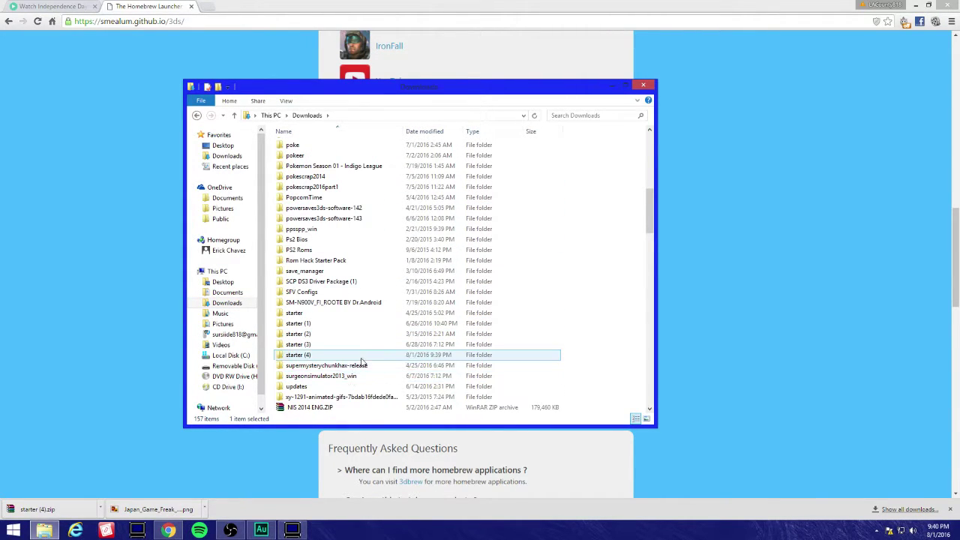
{"action": "double_click", "coordinate": [360, 363]}
Minimize the browser and open Removable Disk (F:) in a second File Explorer window beside the starter (4) folder.
{"action": "left_click_drag", "start_coordinate": [490, 89], "coordinate": [498, 138]}
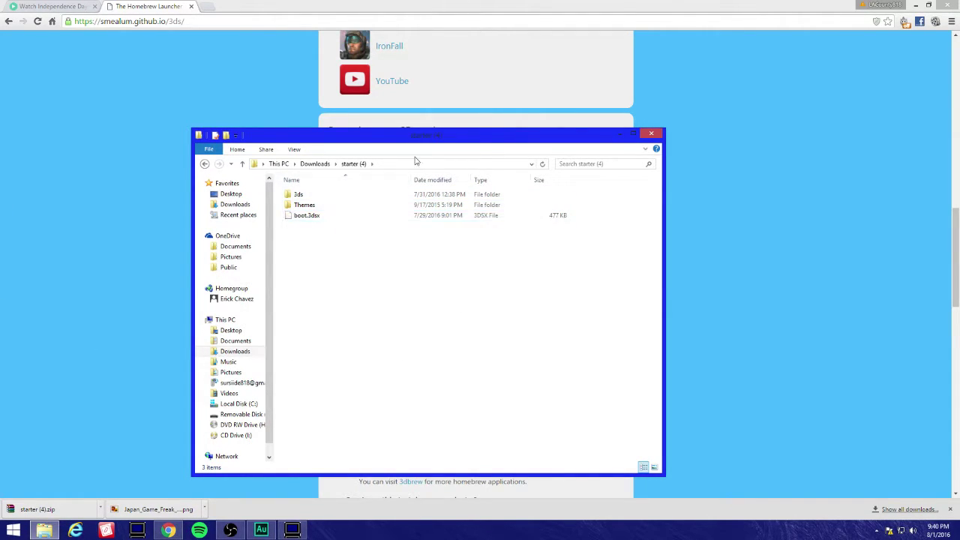
{"action": "left_click_drag", "start_coordinate": [457, 139], "coordinate": [532, 161]}
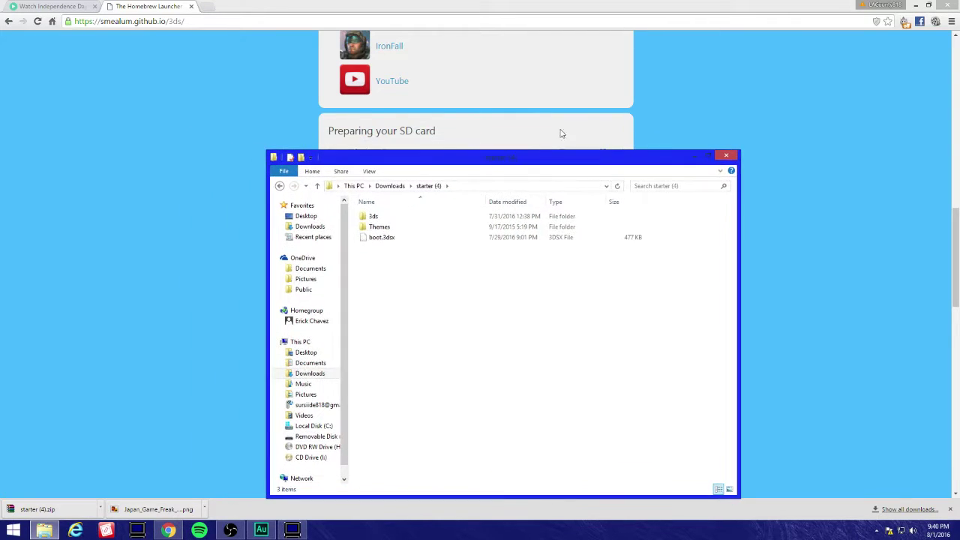
{"action": "left_click", "coordinate": [916, 5]}
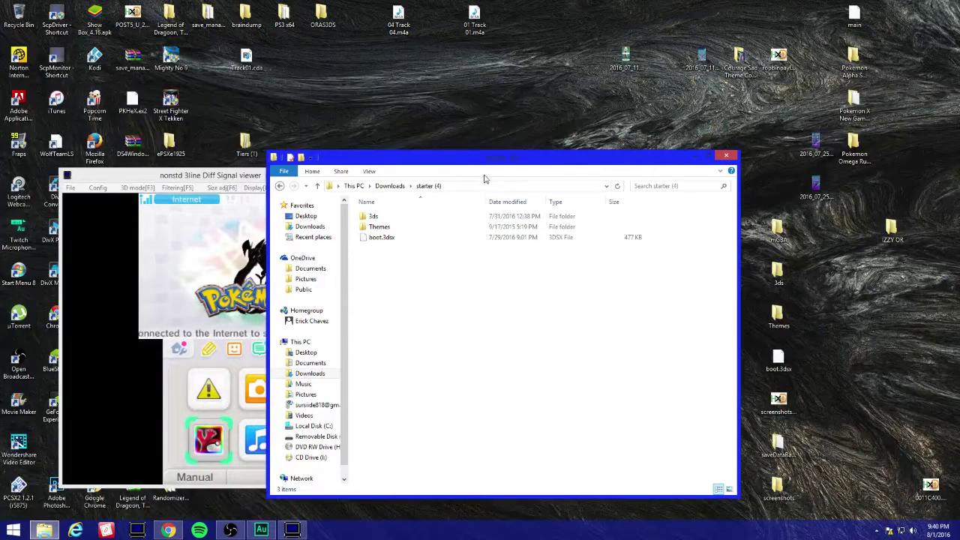
{"action": "left_click_drag", "start_coordinate": [507, 161], "coordinate": [654, 143]}
{"action": "left_click", "coordinate": [13, 530]}
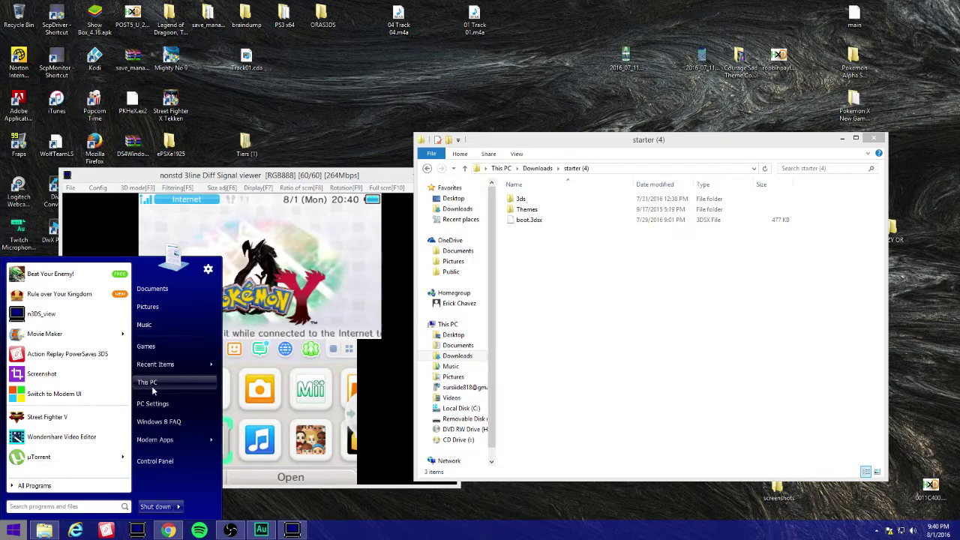
{"action": "left_click", "coordinate": [570, 240]}
{"action": "key", "text": "super+e"}
{"action": "left_click_drag", "start_coordinate": [645, 139], "coordinate": [681, 140]}
{"action": "double_click", "coordinate": [409, 314]}
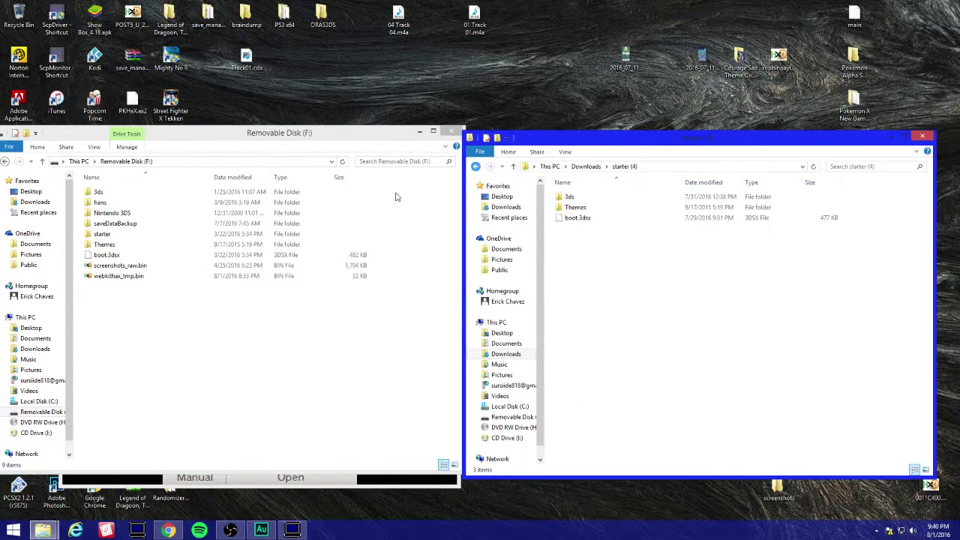
Copy 3ds, Themes and boot.3dsx from starter (4) to Removable Disk (F:), replacing the existing files, and close both folder windows.
{"action": "left_click_drag", "start_coordinate": [739, 270], "coordinate": [178, 283]}
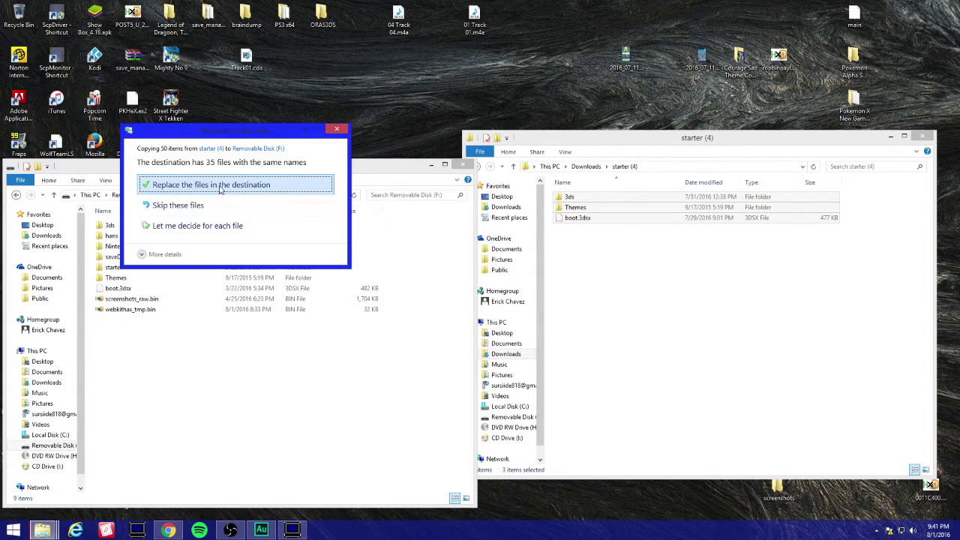
{"action": "left_click", "coordinate": [222, 186]}
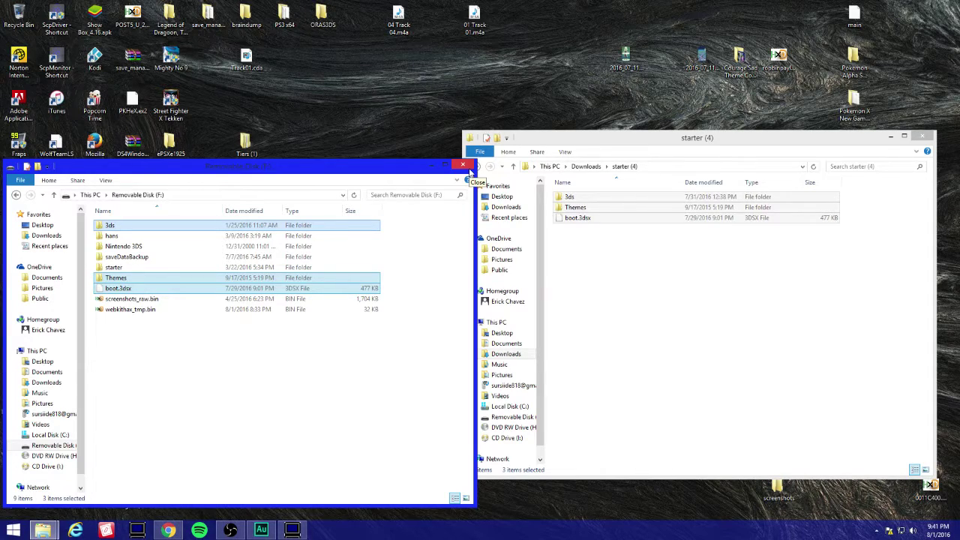
{"action": "left_click", "coordinate": [463, 166]}
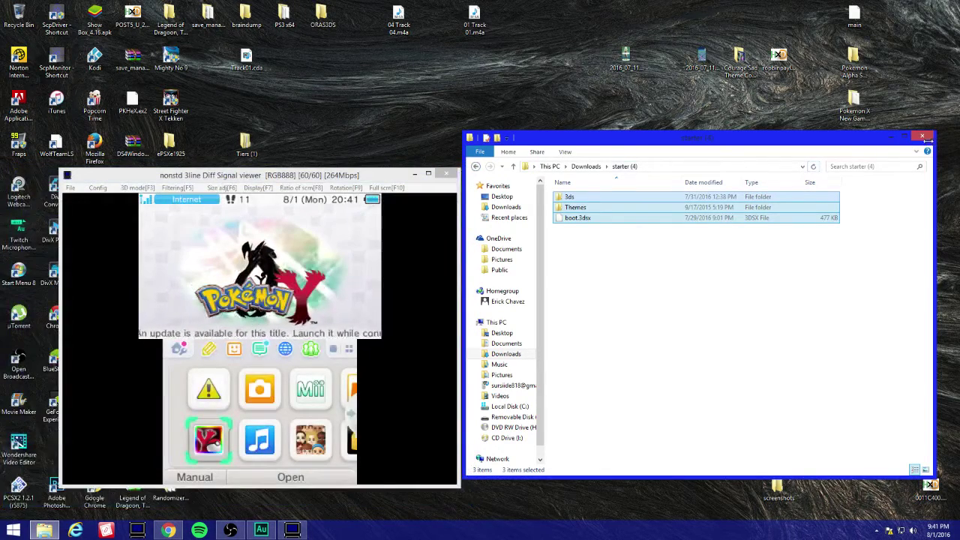
{"action": "left_click", "coordinate": [924, 137]}
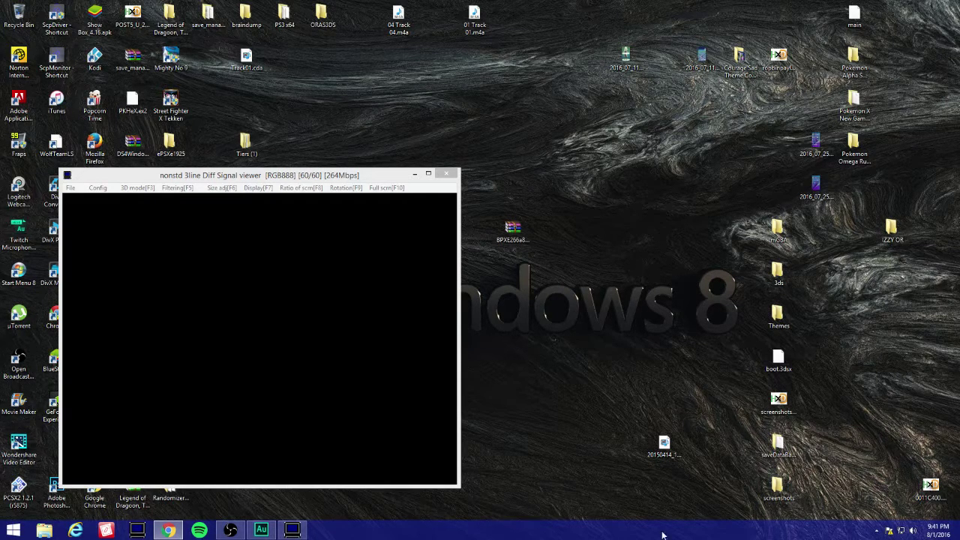
Switch back to the Homebrew Launcher page in Chrome, briefly checking the OBS and 3DS capture viewer windows.
{"action": "mouse_move", "coordinate": [168, 530]}
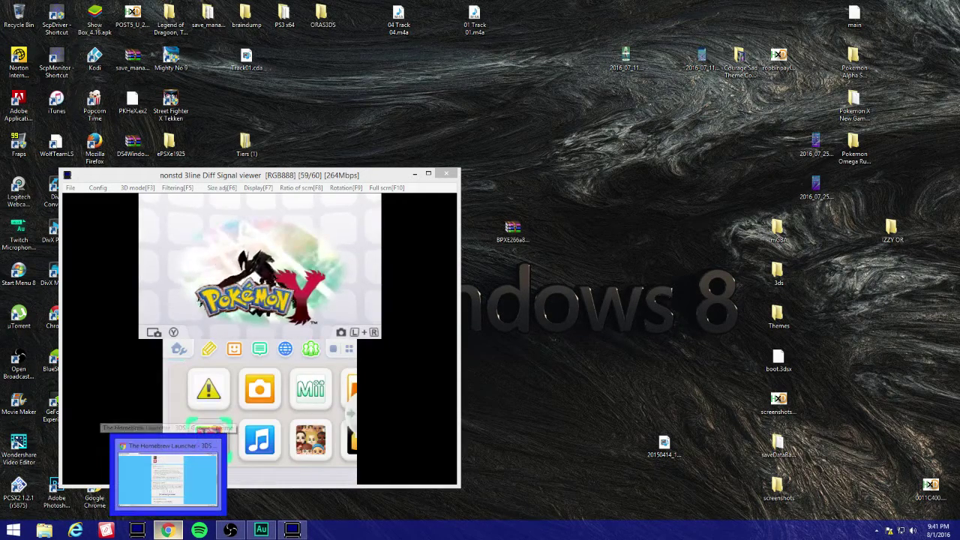
{"action": "left_click", "coordinate": [201, 471]}
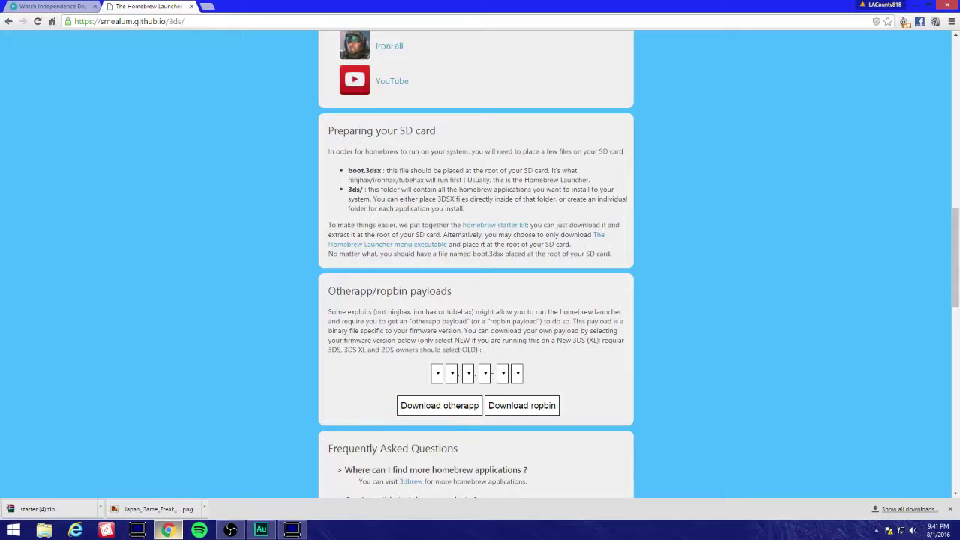
{"action": "left_click", "coordinate": [231, 530]}
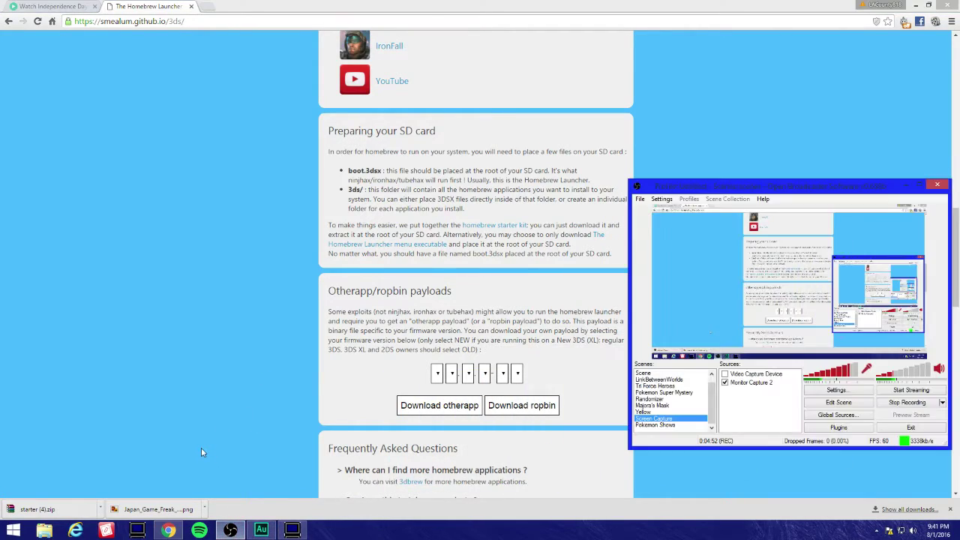
{"action": "left_click", "coordinate": [194, 397]}
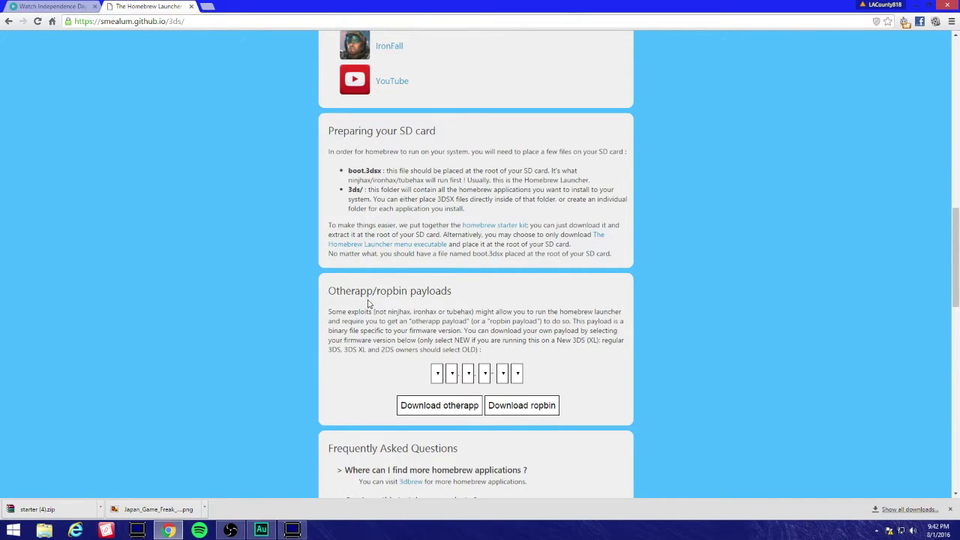
{"action": "mouse_move", "coordinate": [235, 533]}
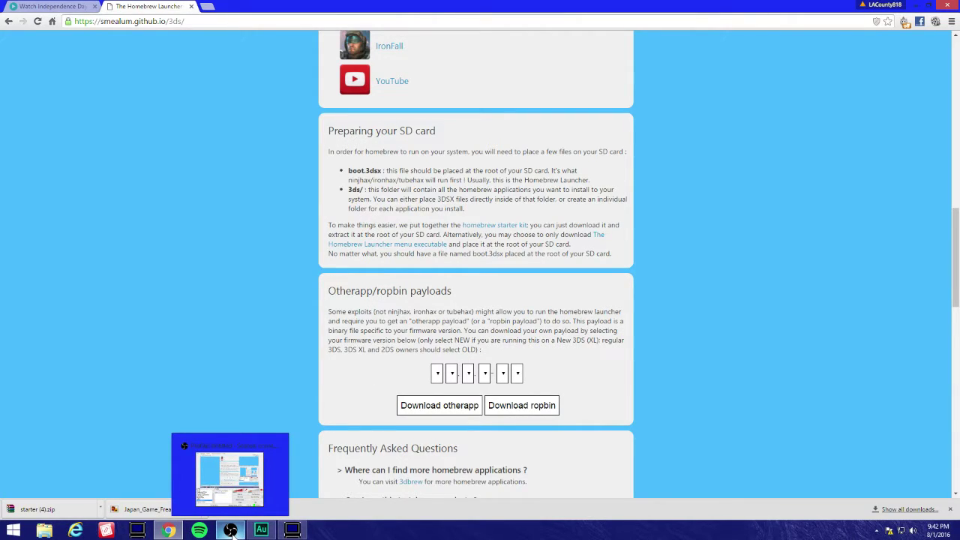
{"action": "left_click", "coordinate": [293, 531]}
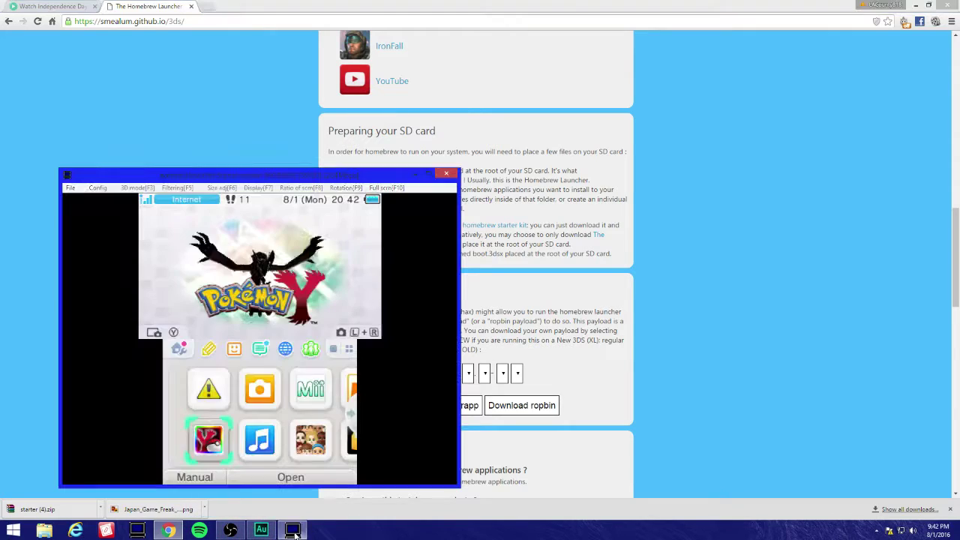
{"action": "left_click", "coordinate": [775, 263]}
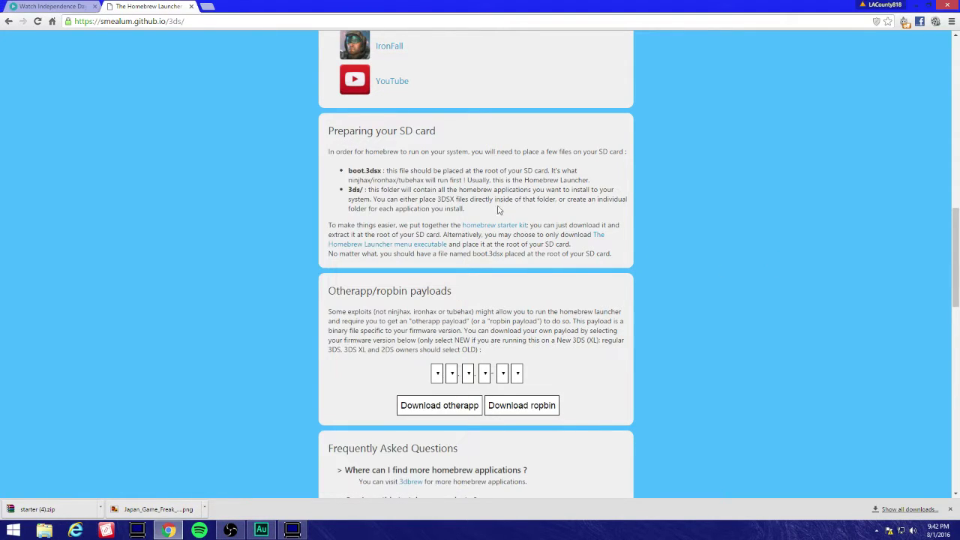
Open the yls8.mtheall.com/3dsbrowserhax.php exploit page through the Web Browser entry in the list of homebrew entry points.
{"action": "scroll", "coordinate": [471, 321], "scroll_direction": "down", "scroll_amount": 1}
{"action": "scroll", "coordinate": [470, 300], "scroll_direction": "up", "scroll_amount": 10}
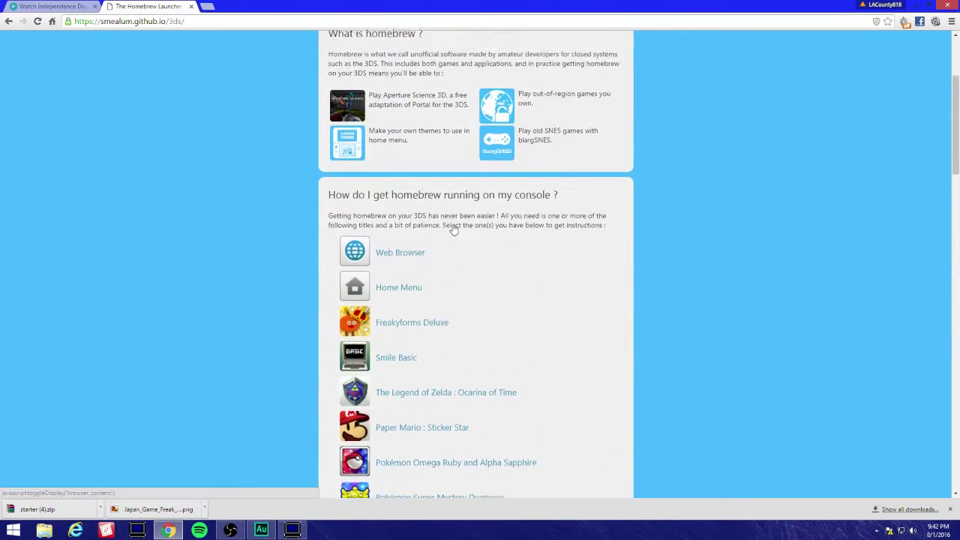
{"action": "left_click", "coordinate": [398, 325]}
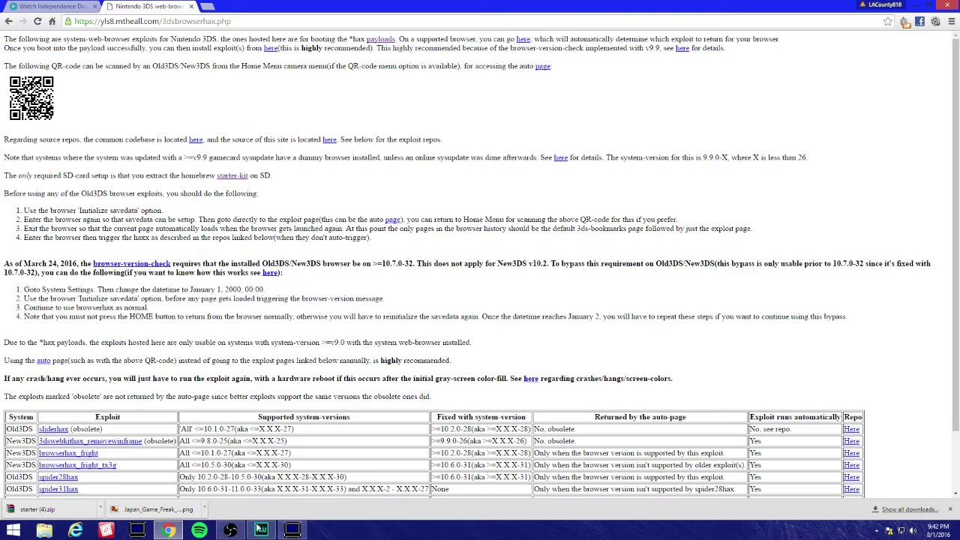
Check the OBS recording window and bring the 3DS capture viewer in front of the browser exploit page.
{"action": "left_click", "coordinate": [232, 530]}
{"action": "left_click", "coordinate": [233, 531]}
{"action": "left_click", "coordinate": [292, 530]}
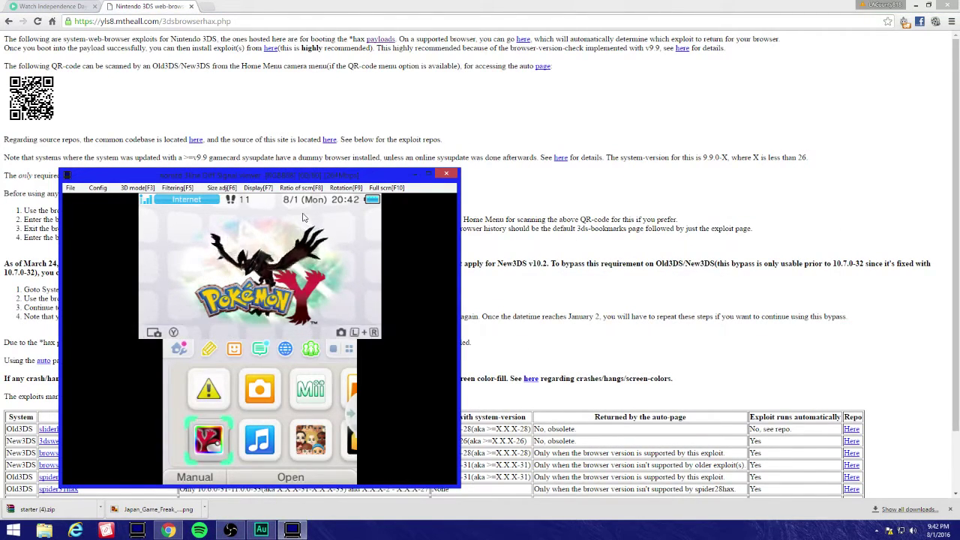